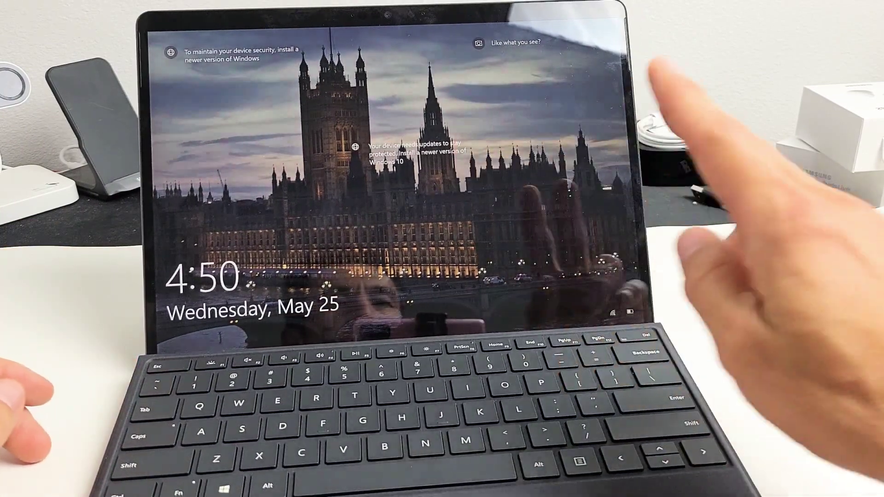
Step: Dismiss the lock screen to reach the PIN sign-in screen
key("Return")
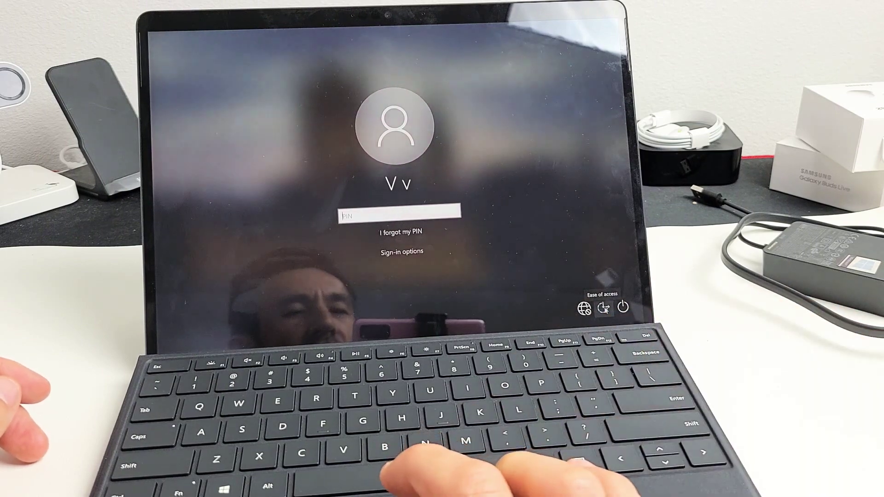
Step: Turn Narrator on from the sign-in Ease of Access flyout, close the flyout, and focus the PIN box
left_click(602, 307)
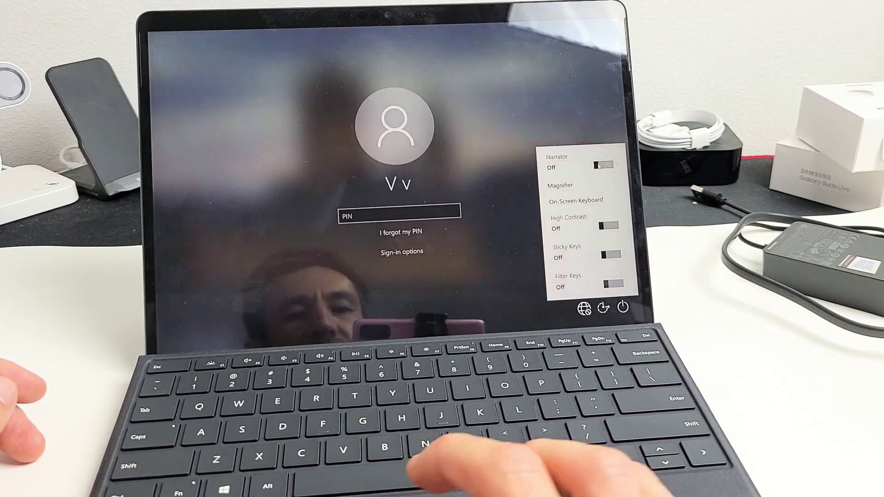
left_click(598, 166)
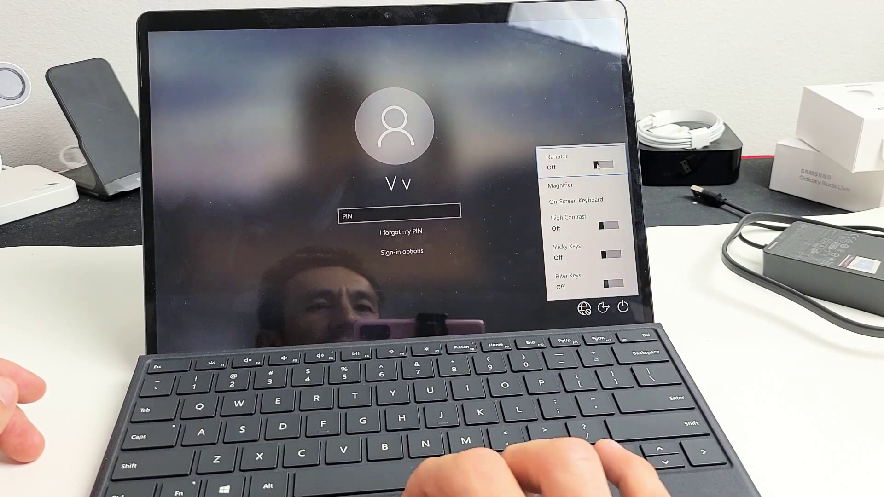
left_click(467, 149)
left_click(406, 211)
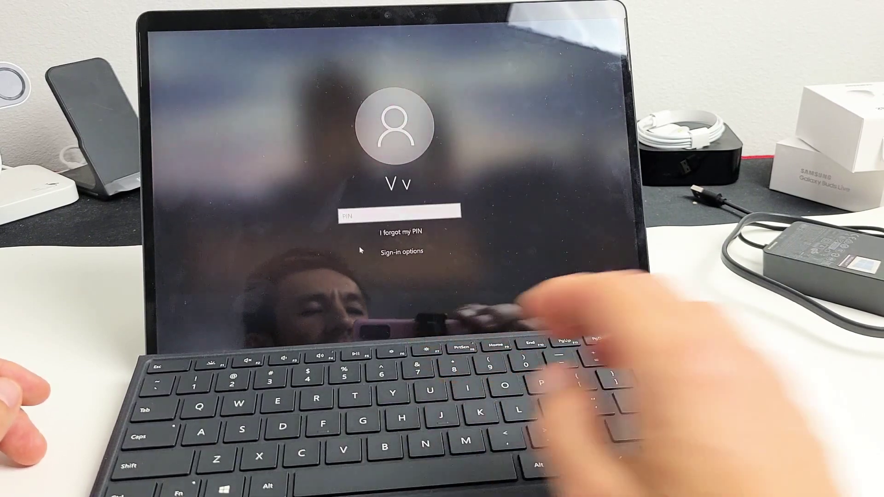
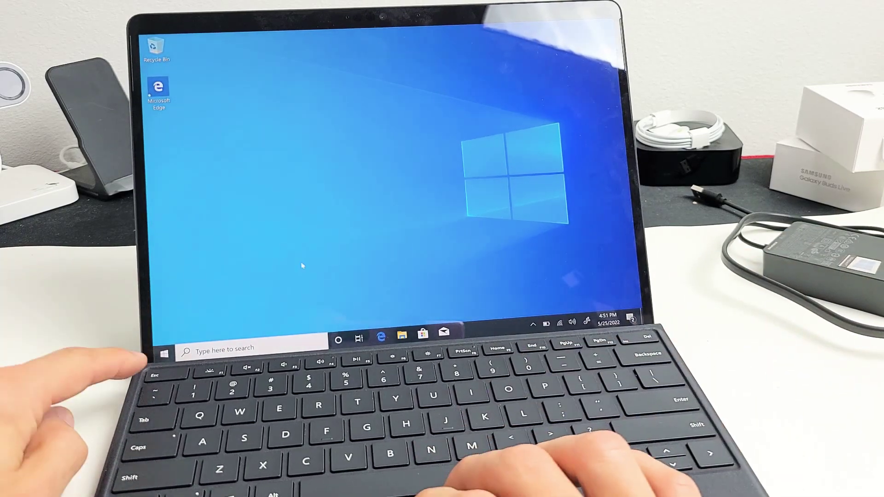
Step: Open the Start menu on the signed-in desktop
left_click(165, 353)
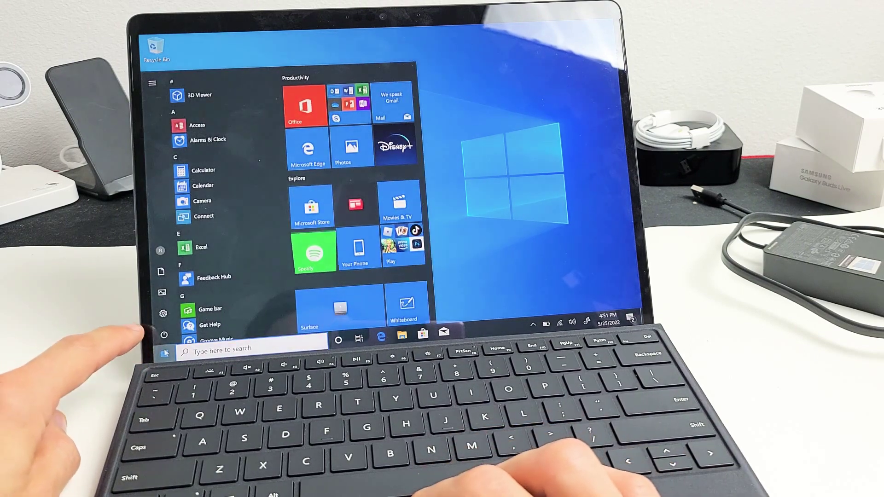
Step: Open Settings from the Start menu and go to Ease of Access
left_click(165, 315)
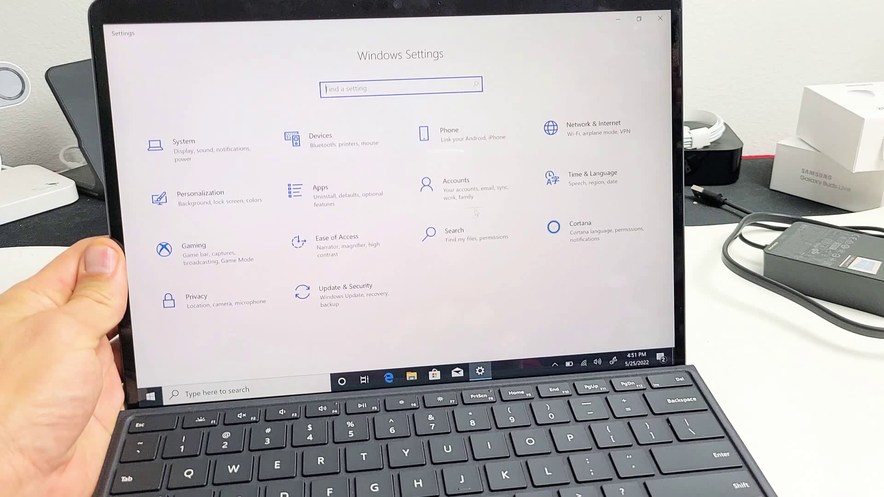
left_click(335, 243)
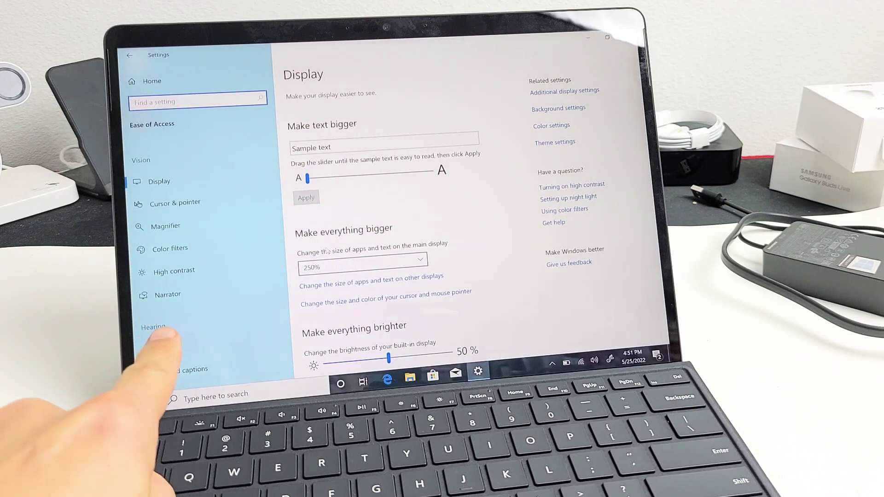
Step: Open the Narrator page, dismiss the Heads up notice and Narrator Home, then close Settings
left_click(167, 295)
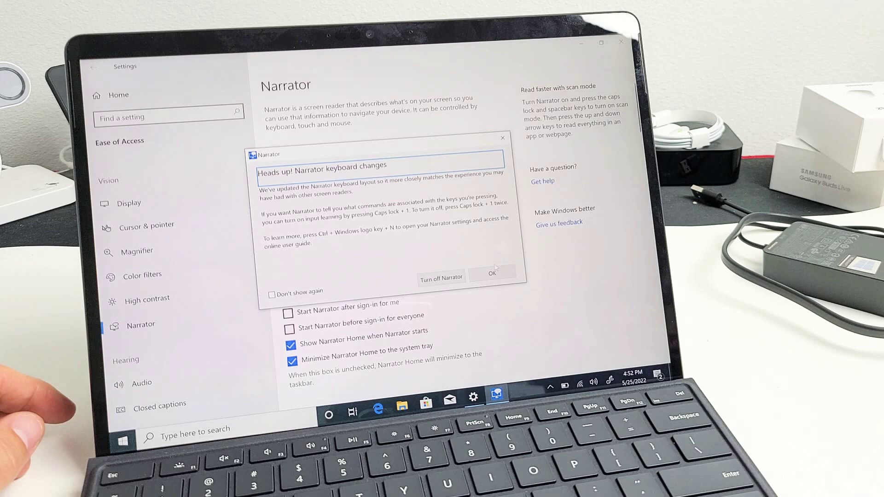
left_click(492, 274)
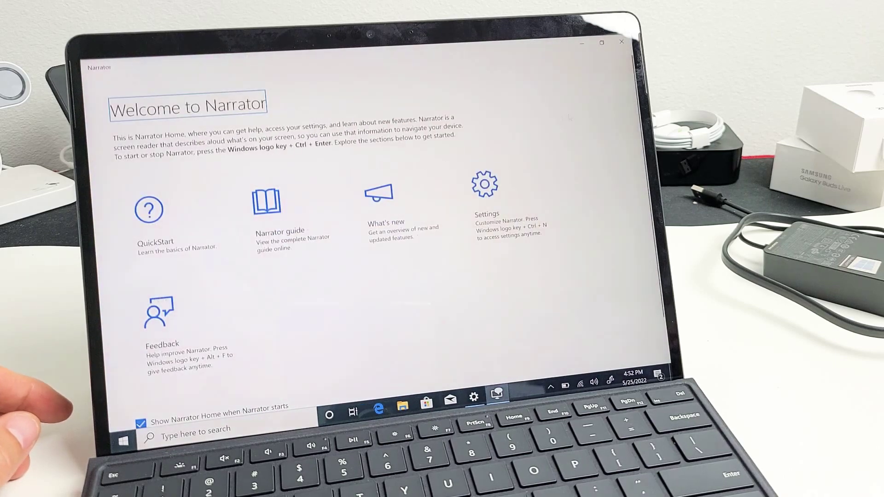
left_click(622, 43)
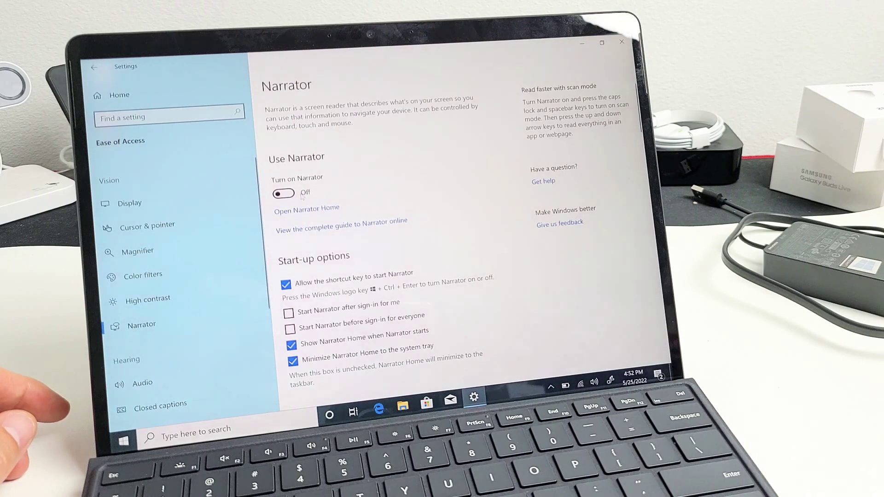
left_click(622, 43)
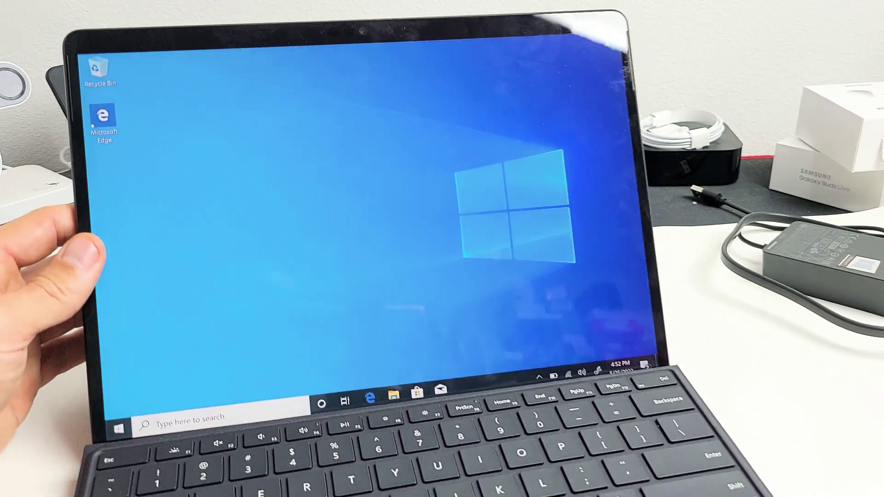